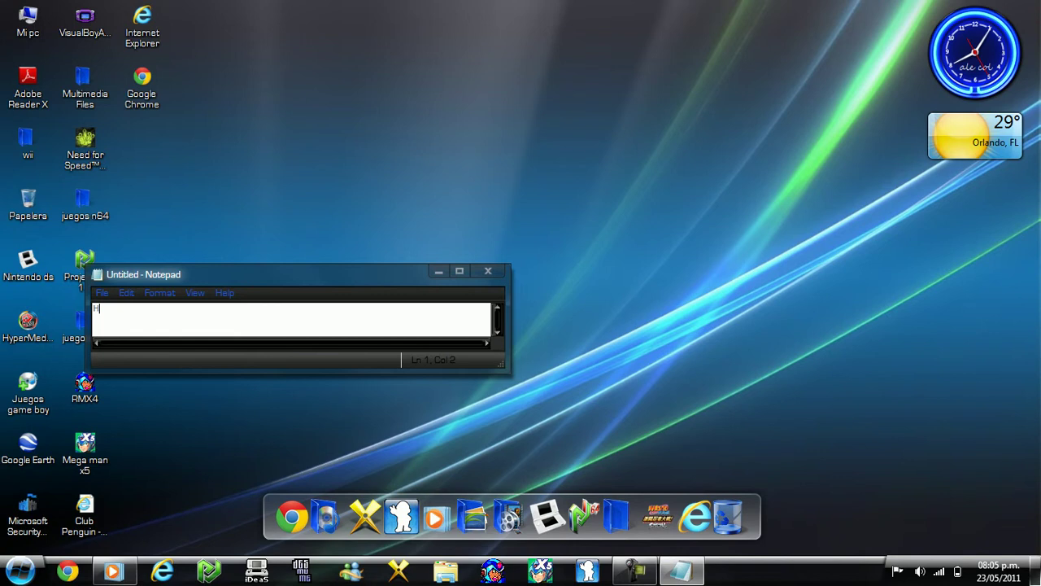
- Write "Hola a todos hoy les traigo un tema echo por mi desde 0 espero que les gust" in the note and minimize it
{"action": "type", "text": "la a todos hoy les traig"}
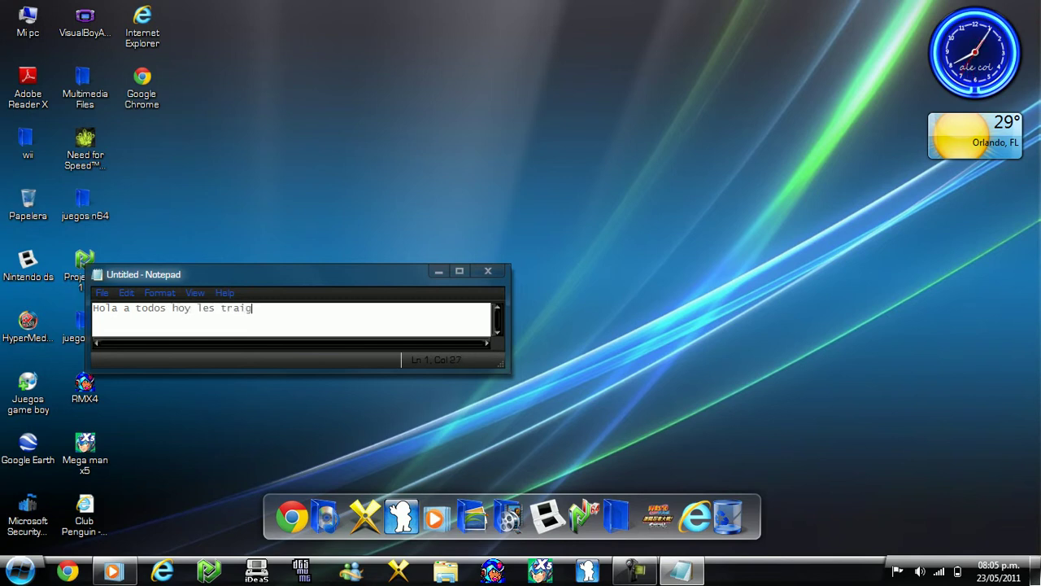
{"action": "type", "text": "o un tema echo po"}
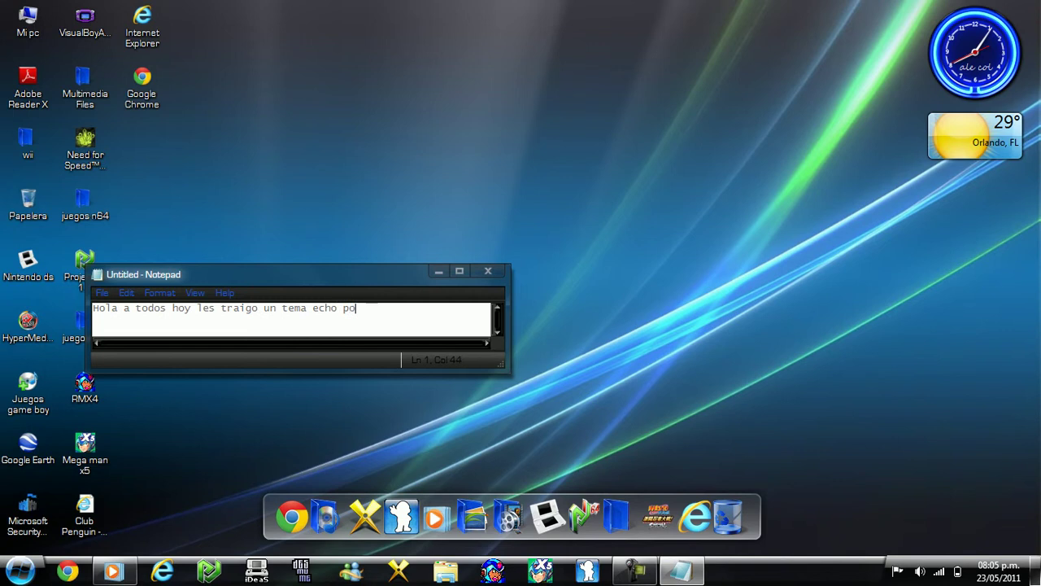
{"action": "type", "text": "r mi desde s"}
{"action": "key", "text": "BackSpace"}
{"action": "type", "text": "0 espero"}
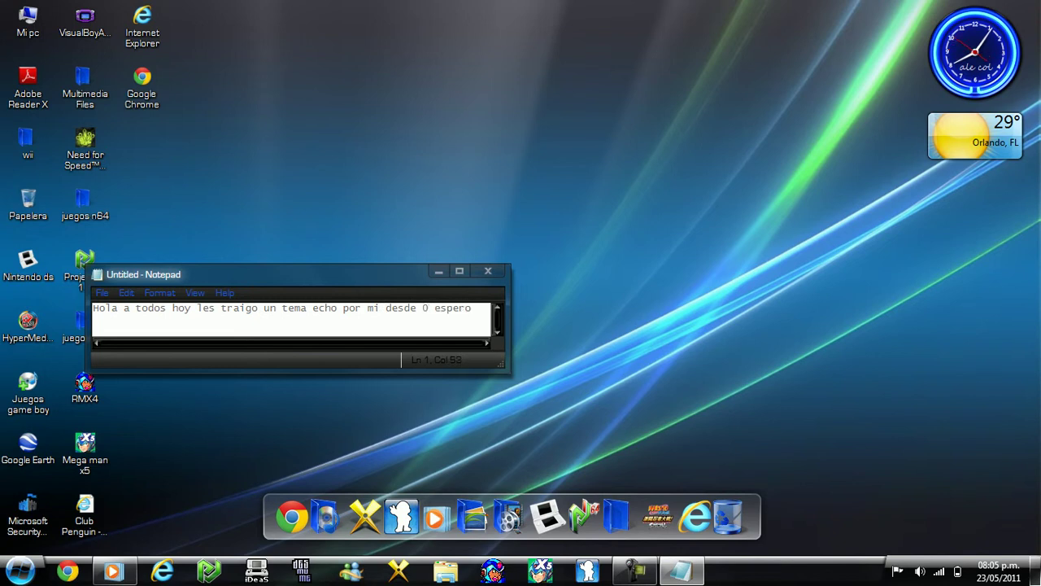
{"action": "type", "text": " que "}
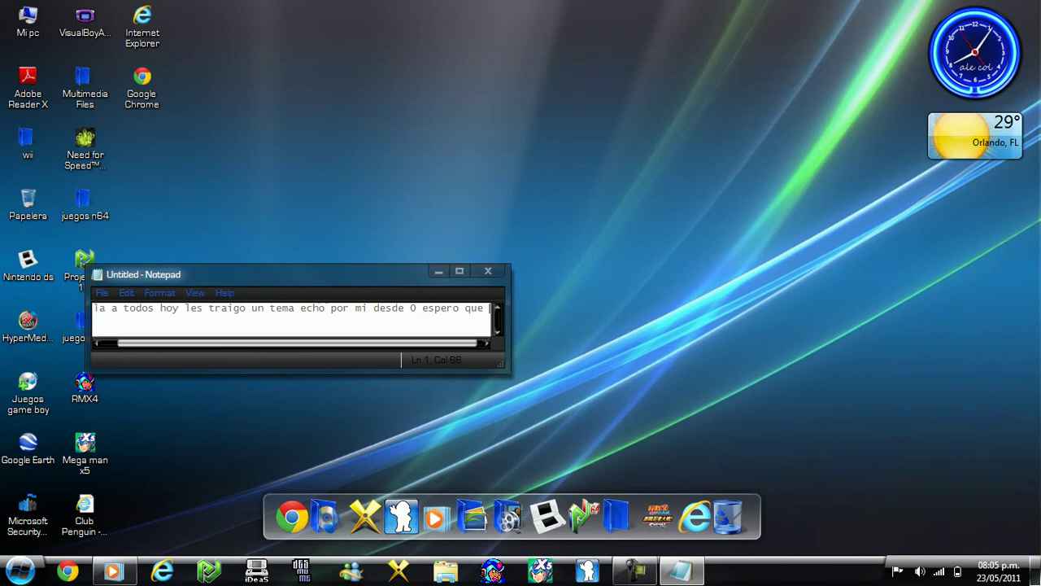
{"action": "type", "text": "les gu"}
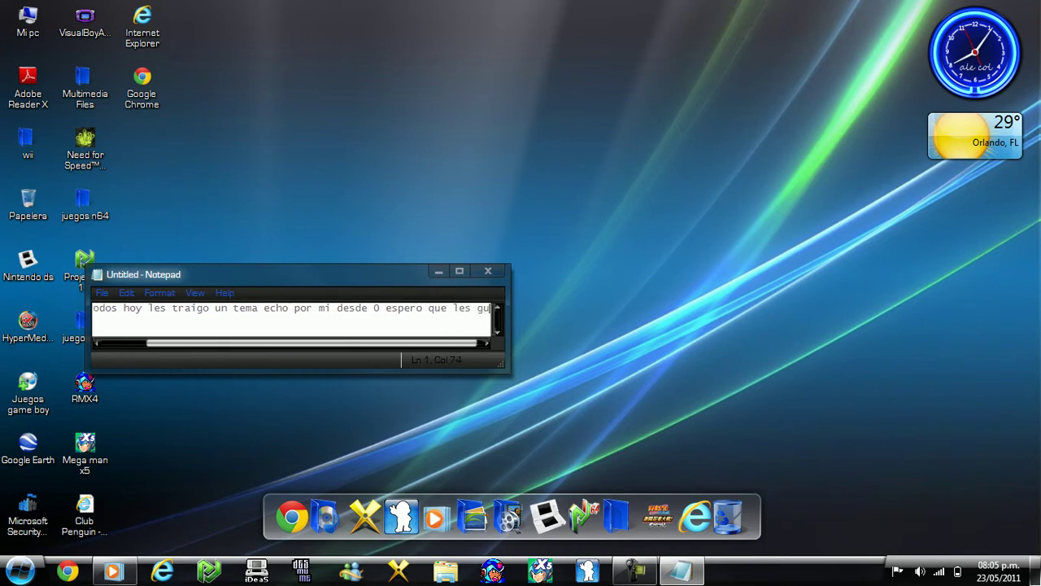
{"action": "type", "text": "ste"}
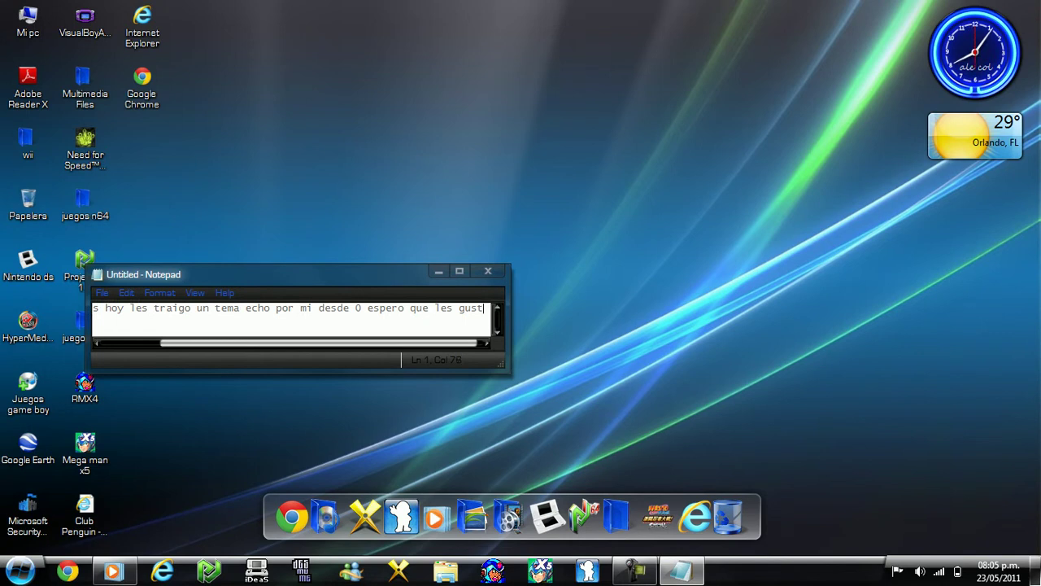
{"action": "left_click", "coordinate": [439, 271]}
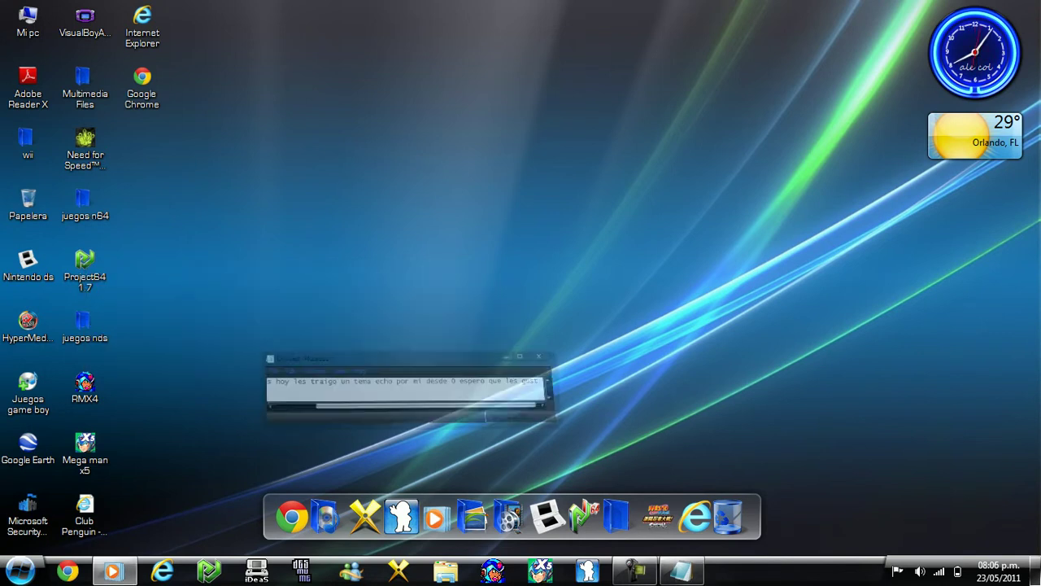
- Examine the theme's appearance in the desktop selection box, the desktop context menu and the Start menu's full program list
{"action": "left_click_drag", "start_coordinate": [342, 109], "coordinate": [888, 425]}
{"action": "right_click", "coordinate": [606, 153]}
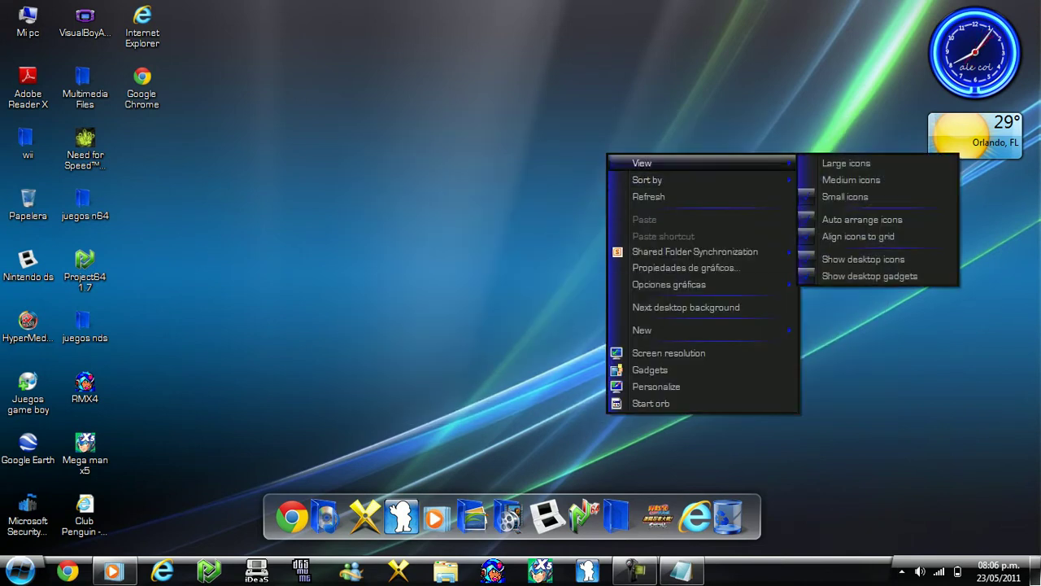
{"action": "key", "text": "Escape"}
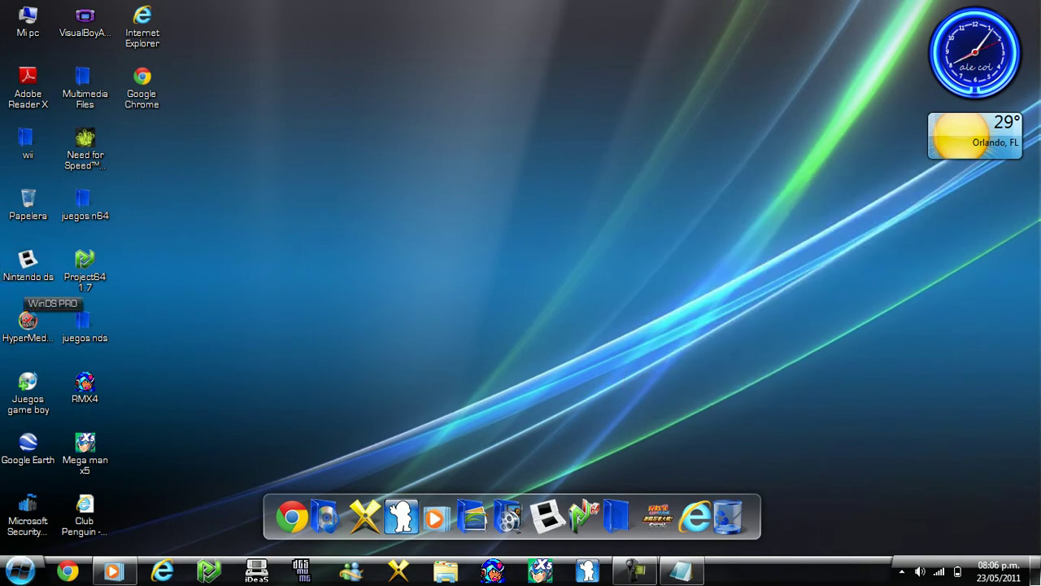
{"action": "left_click", "coordinate": [21, 569]}
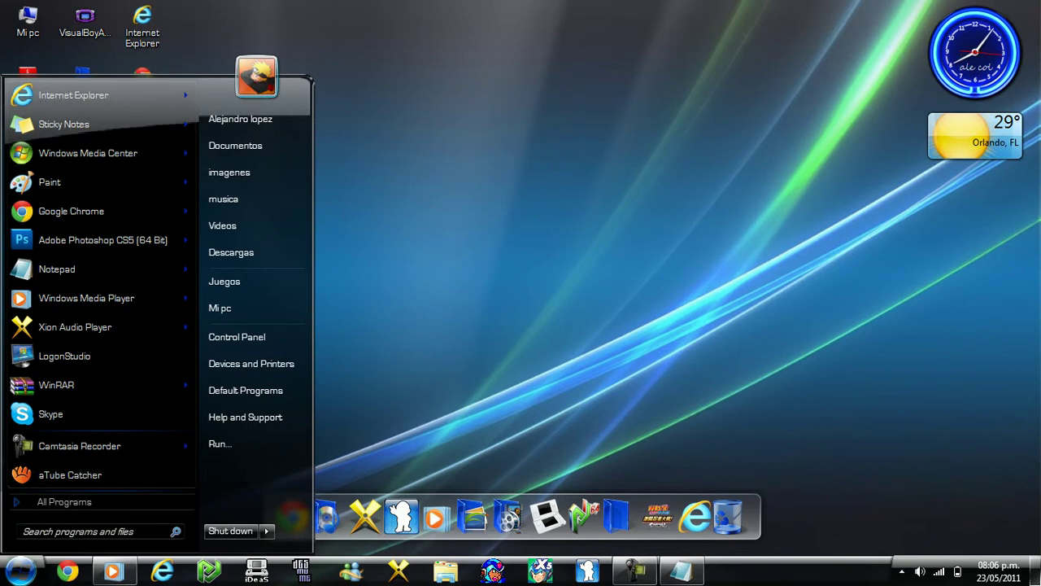
{"action": "left_click", "coordinate": [64, 502]}
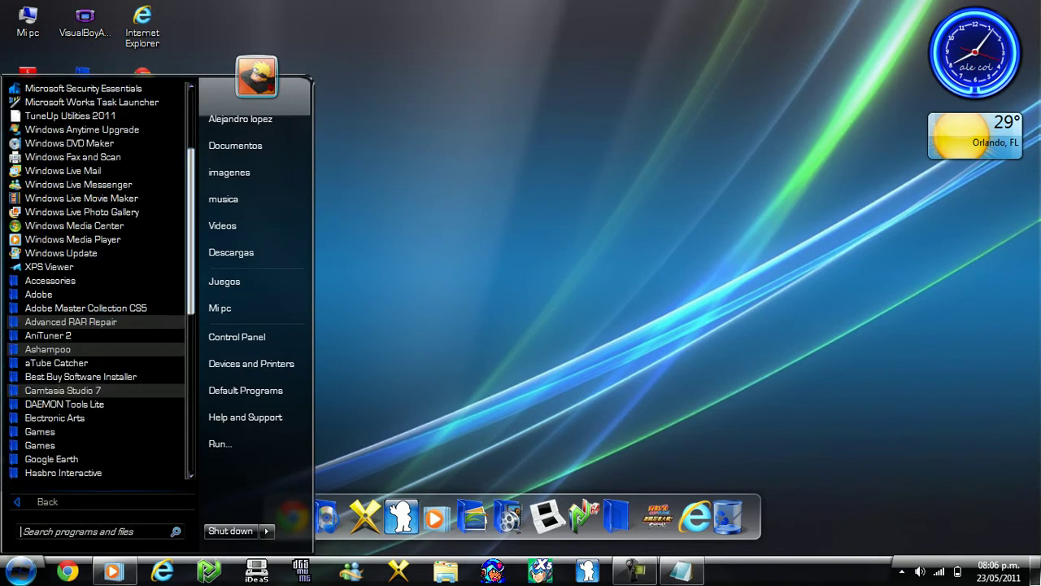
{"action": "scroll", "coordinate": [97, 281], "scroll_direction": "down", "scroll_amount": 8}
{"action": "scroll", "coordinate": [97, 281], "scroll_direction": "up", "scroll_amount": 11}
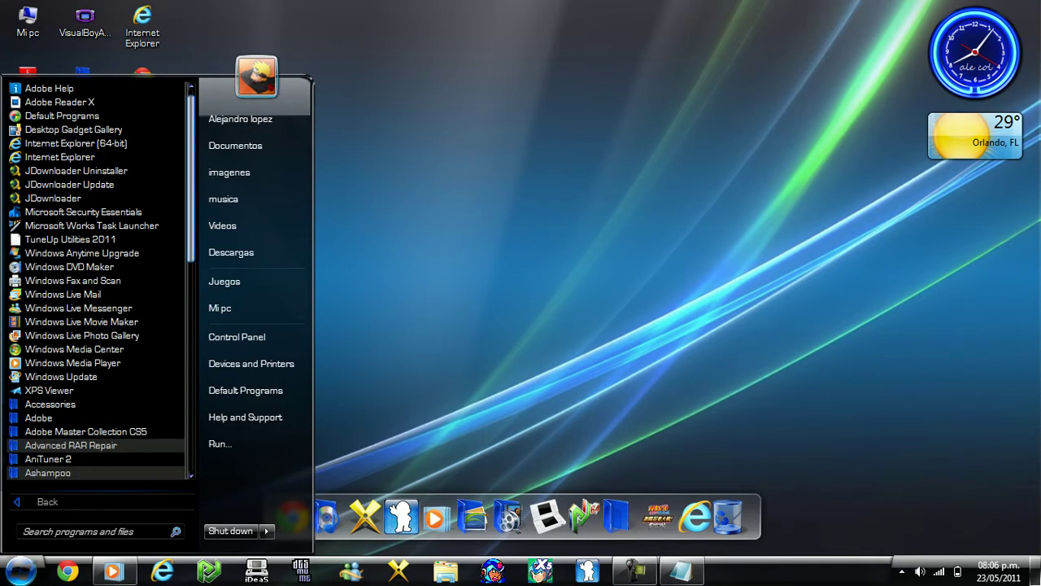
- View the themed Mi pc window, close it, and look over the Start menu once more
{"action": "left_click", "coordinate": [220, 307]}
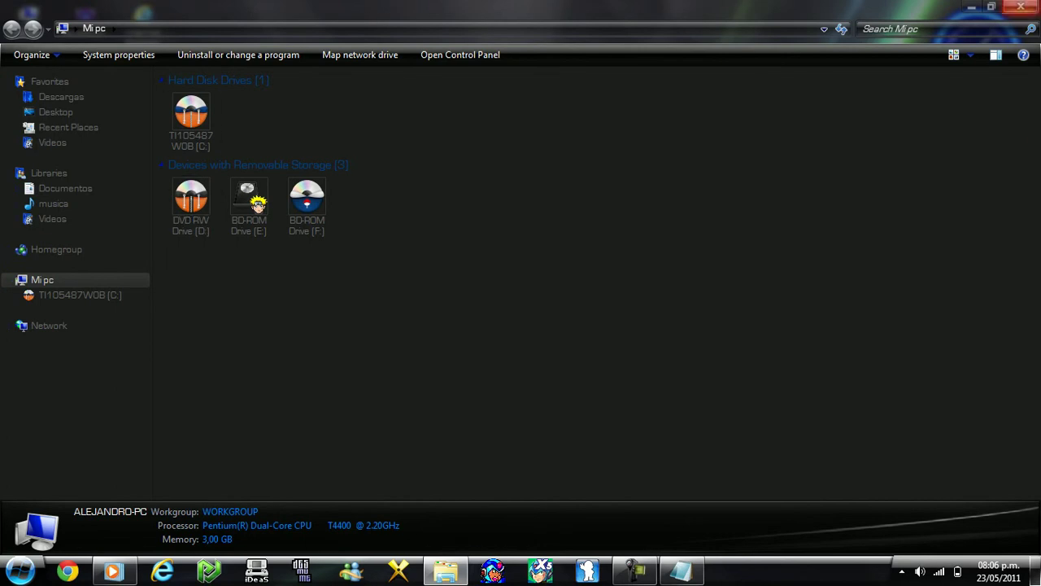
{"action": "left_click", "coordinate": [1021, 7]}
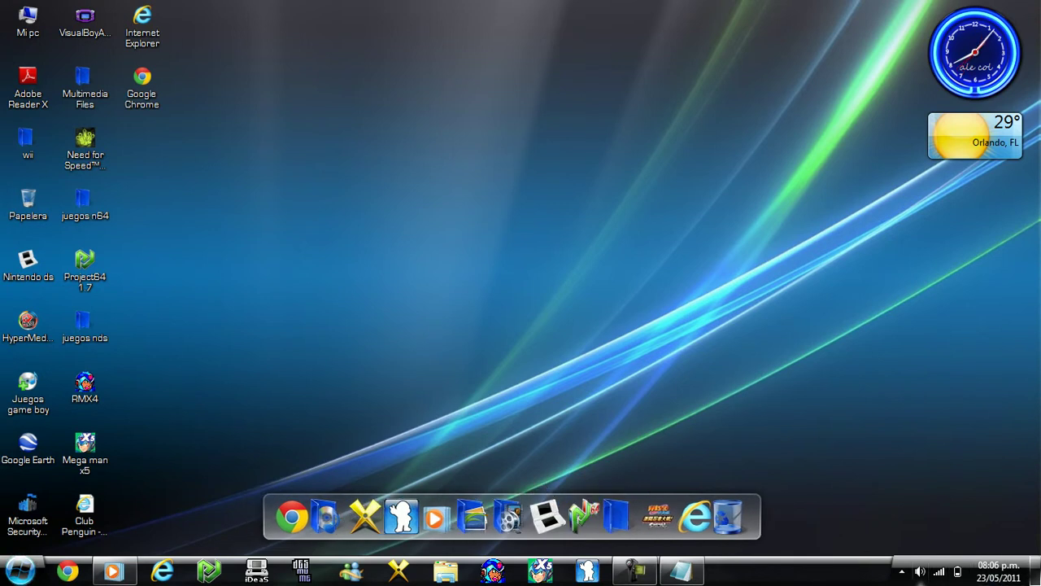
{"action": "mouse_move", "coordinate": [1008, 142]}
{"action": "left_click", "coordinate": [21, 570]}
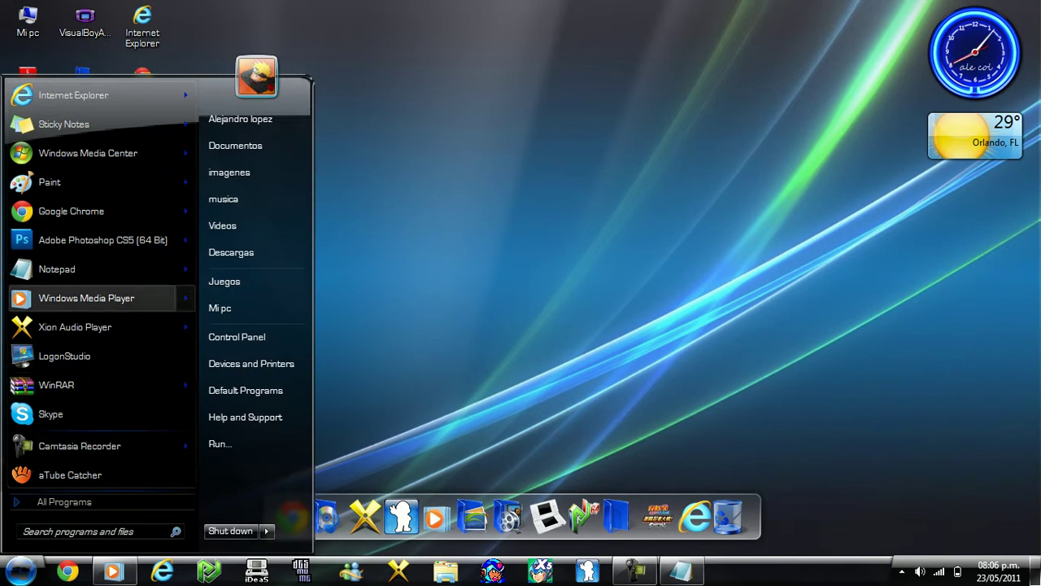
{"action": "left_click", "coordinate": [256, 337]}
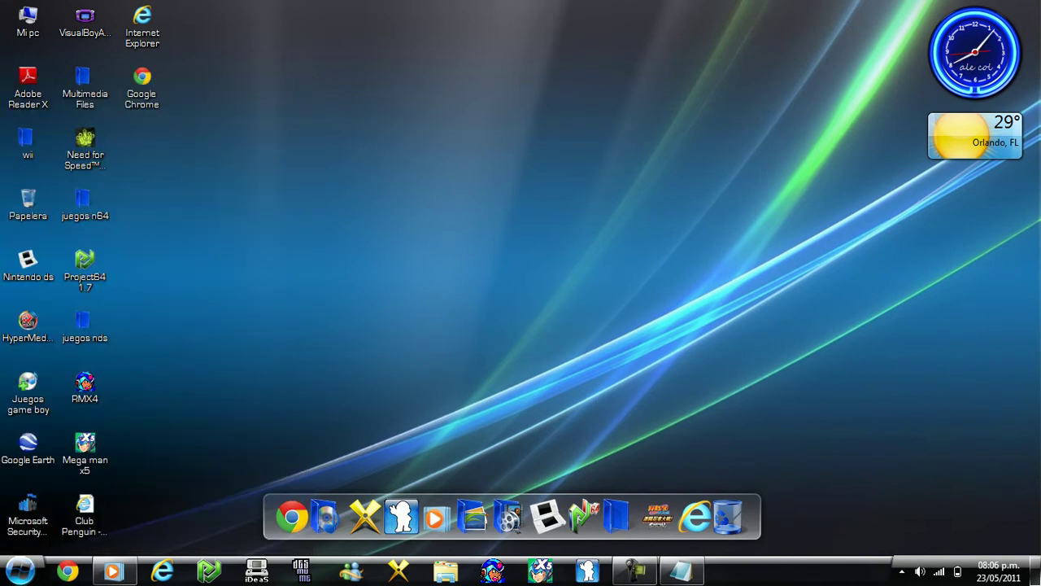
- Replace the note's text with "Para poner temas para windows 7 solo sigan mi ejemplo:" and close the note without saving
{"action": "left_click", "coordinate": [682, 571]}
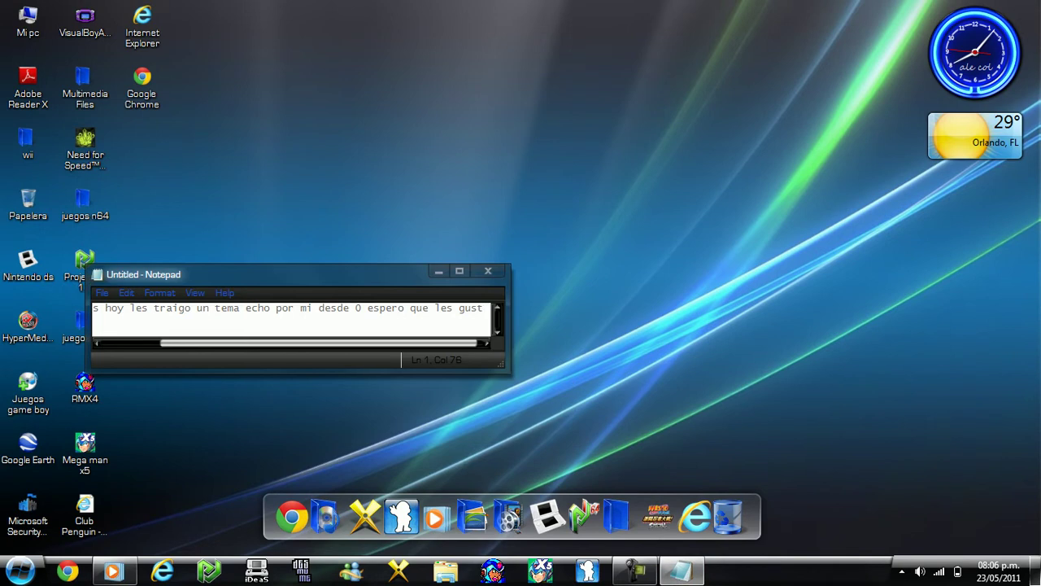
{"action": "left_click_drag", "start_coordinate": [483, 308], "coordinate": [88, 307]}
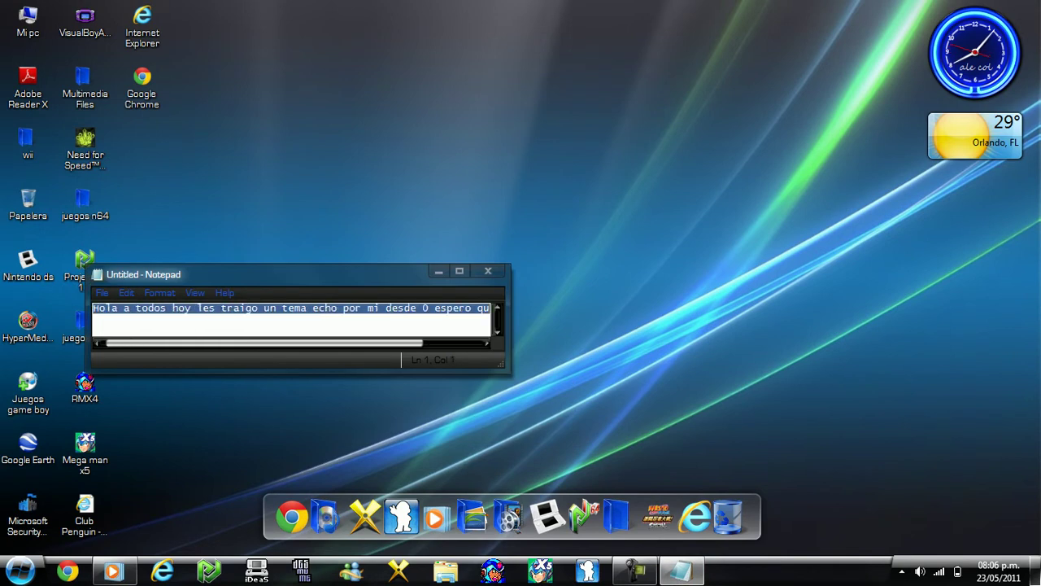
{"action": "key", "text": "BackSpace"}
{"action": "type", "text": "Para po"}
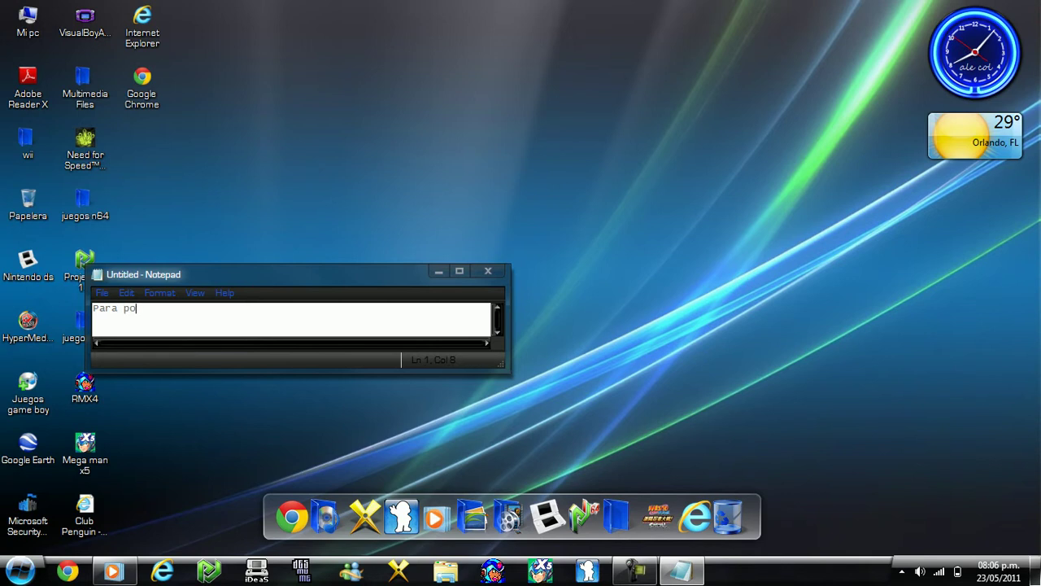
{"action": "type", "text": "ner temas para windows"}
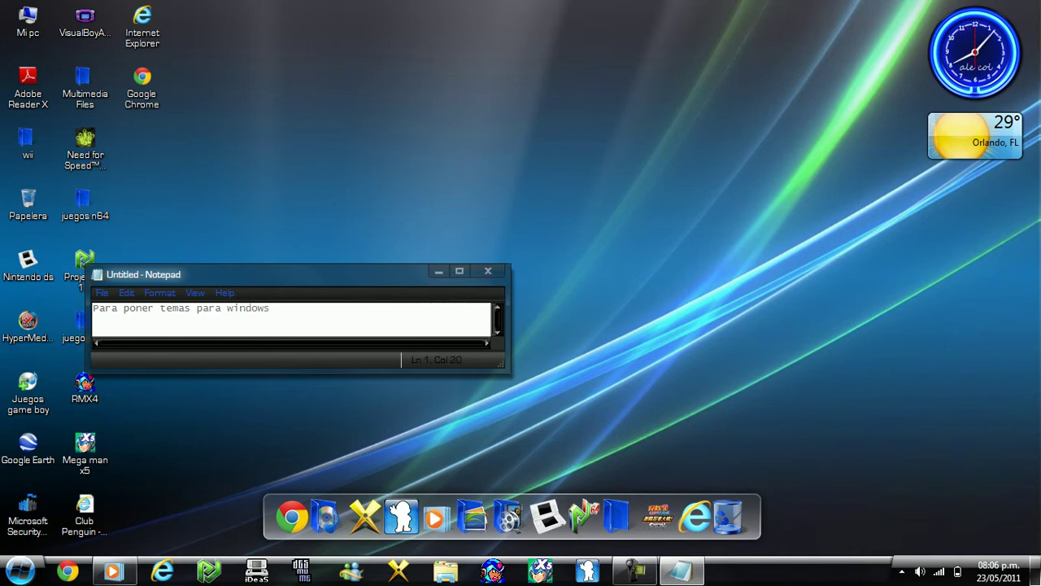
{"action": "type", "text": "7"}
{"action": "key", "text": "BackSpace"}
{"action": "type", "text": "7 solo sigan mi ejemplo:"}
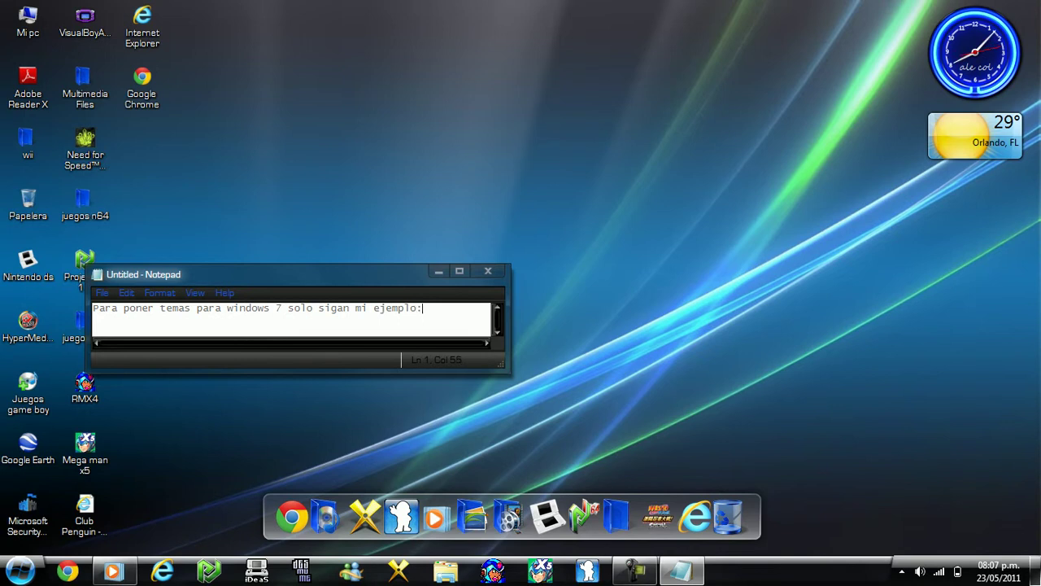
{"action": "left_click", "coordinate": [488, 271]}
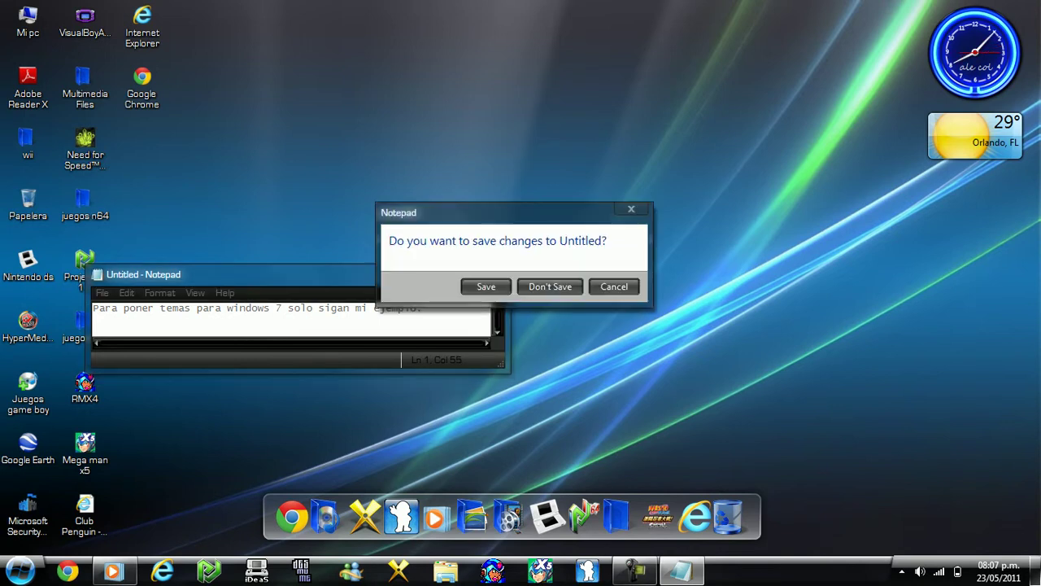
{"action": "left_click", "coordinate": [550, 286]}
- Open the Themes folder inside Windows\Resources on the C: drive
{"action": "left_click", "coordinate": [20, 571]}
{"action": "left_click", "coordinate": [251, 308]}
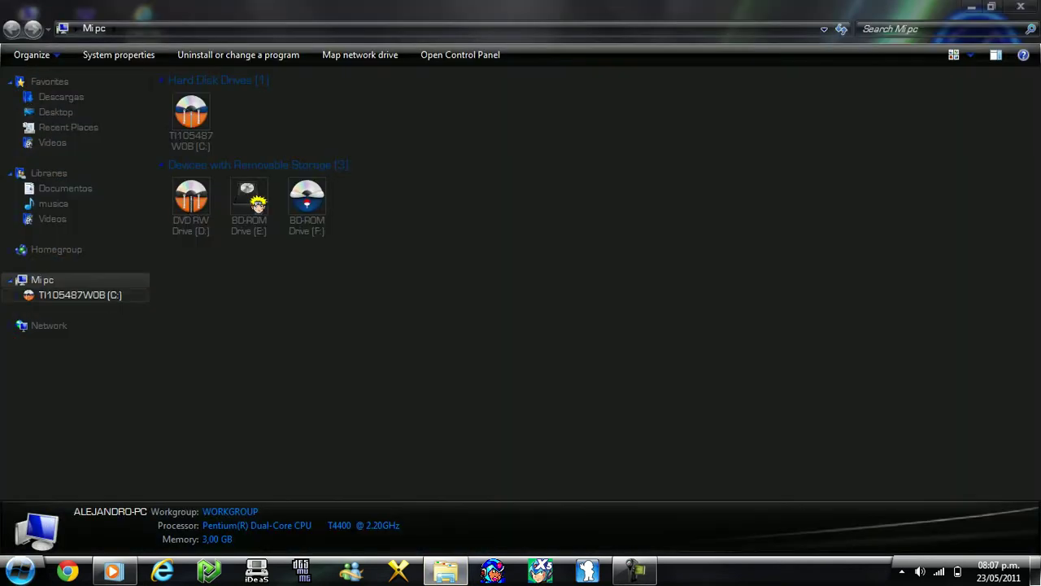
{"action": "left_click", "coordinate": [79, 294]}
{"action": "left_click", "coordinate": [222, 258]}
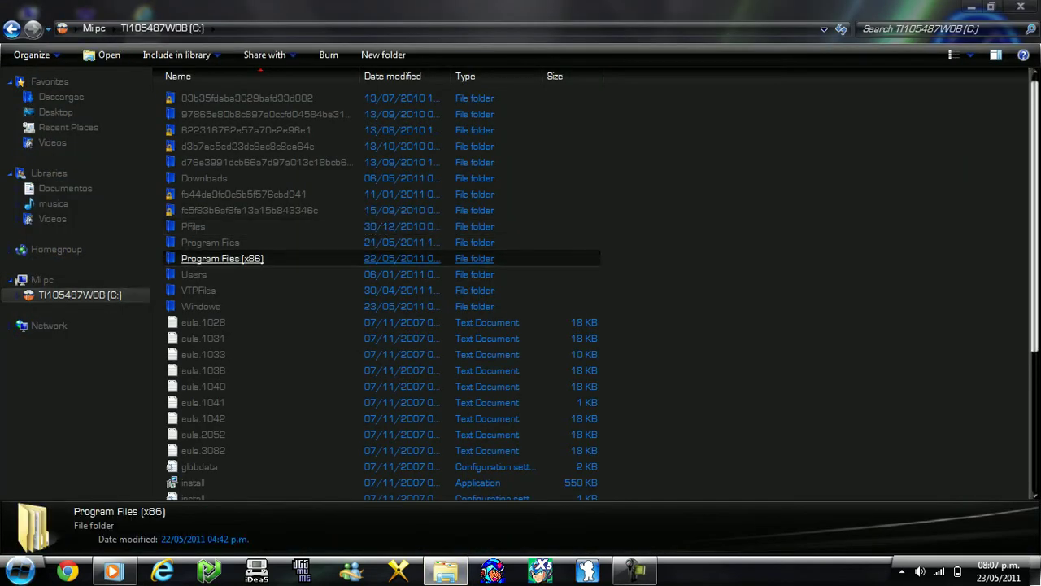
{"action": "double_click", "coordinate": [200, 306]}
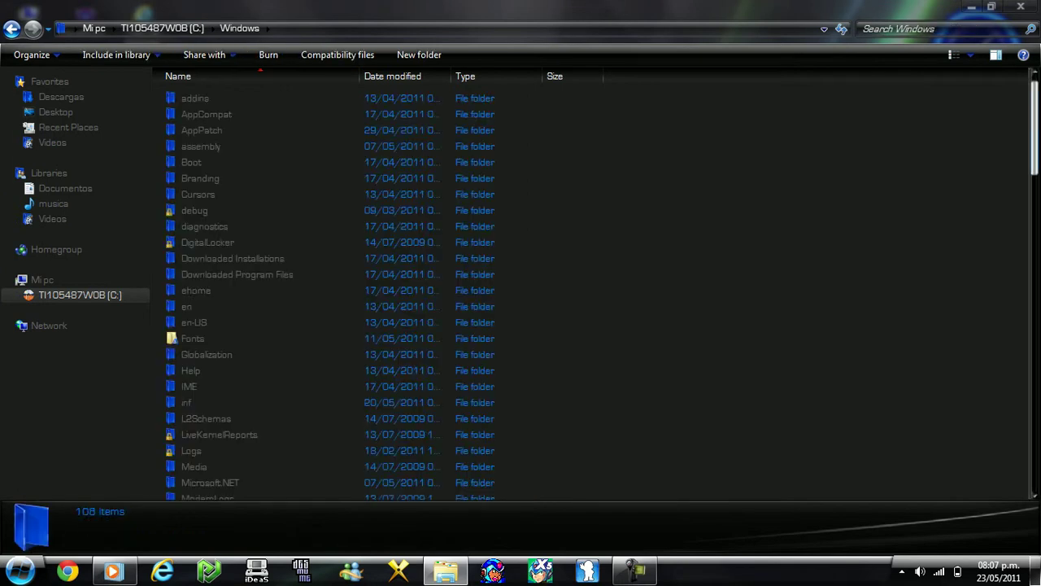
{"action": "scroll", "coordinate": [602, 290], "scroll_direction": "down", "scroll_amount": 6}
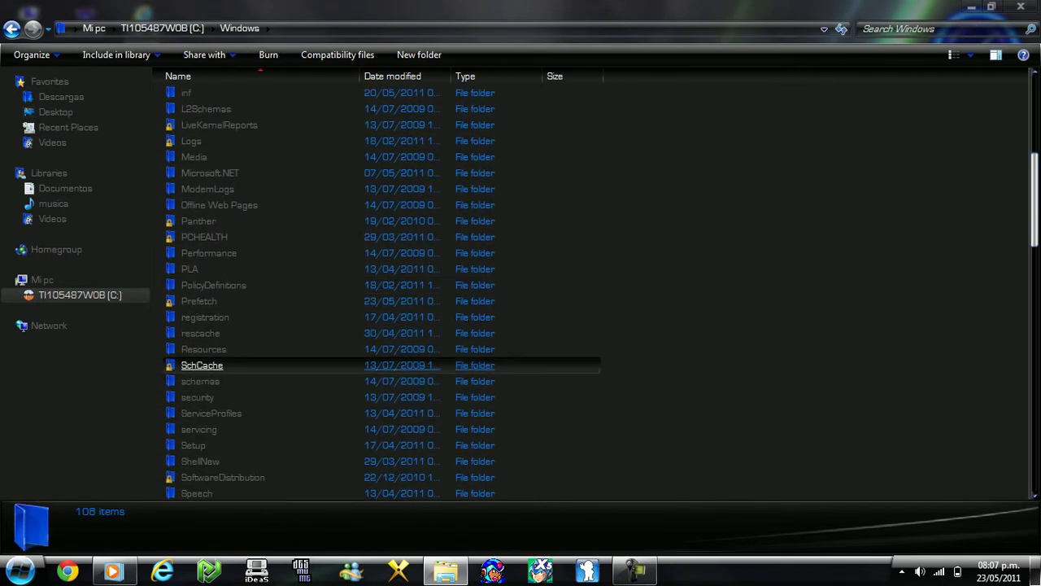
{"action": "left_click", "coordinate": [201, 365]}
{"action": "double_click", "coordinate": [203, 349]}
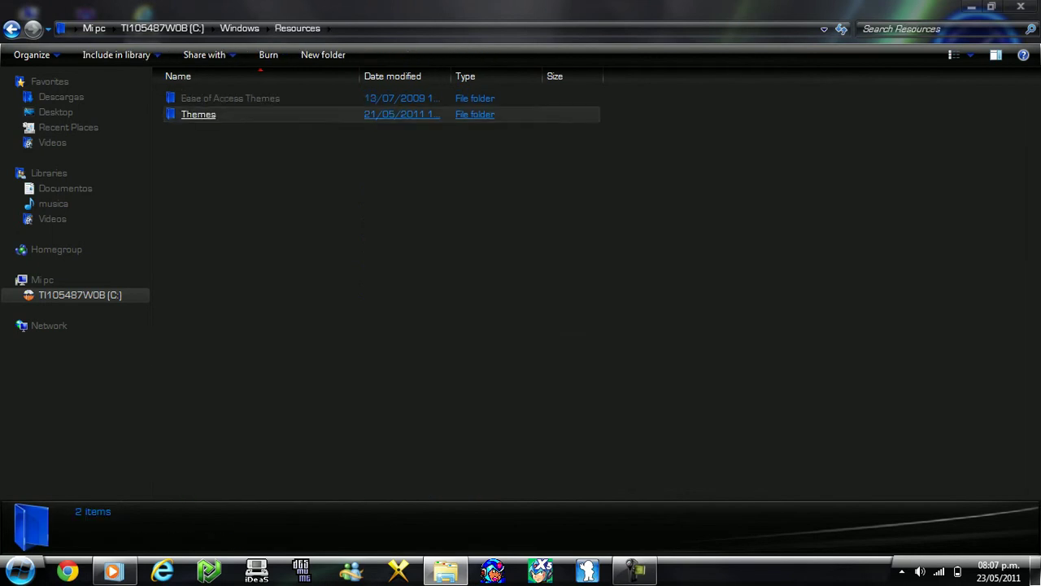
{"action": "double_click", "coordinate": [199, 114]}
{"action": "right_click", "coordinate": [252, 149]}
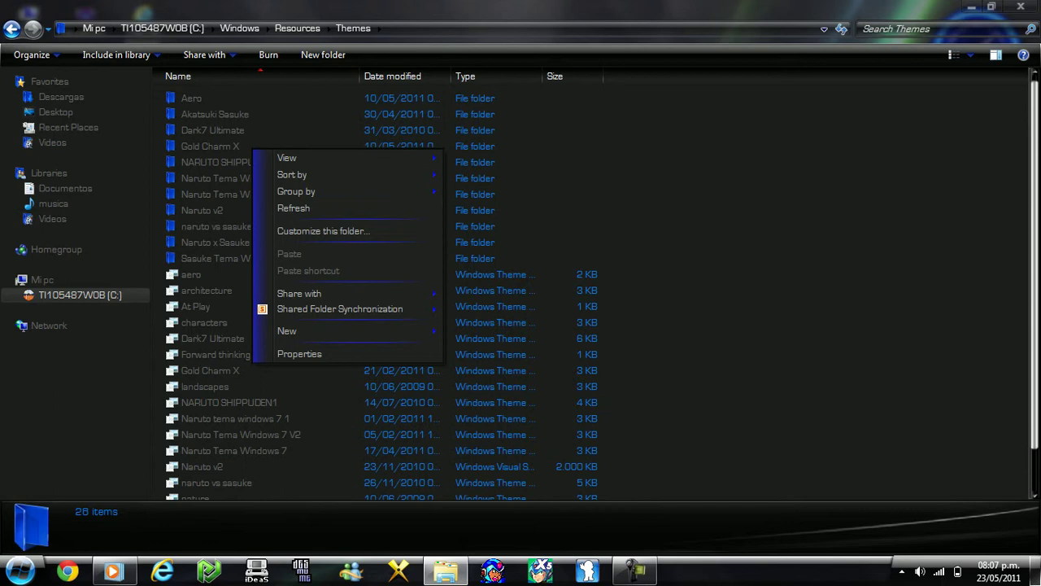
{"action": "key", "text": "Escape"}
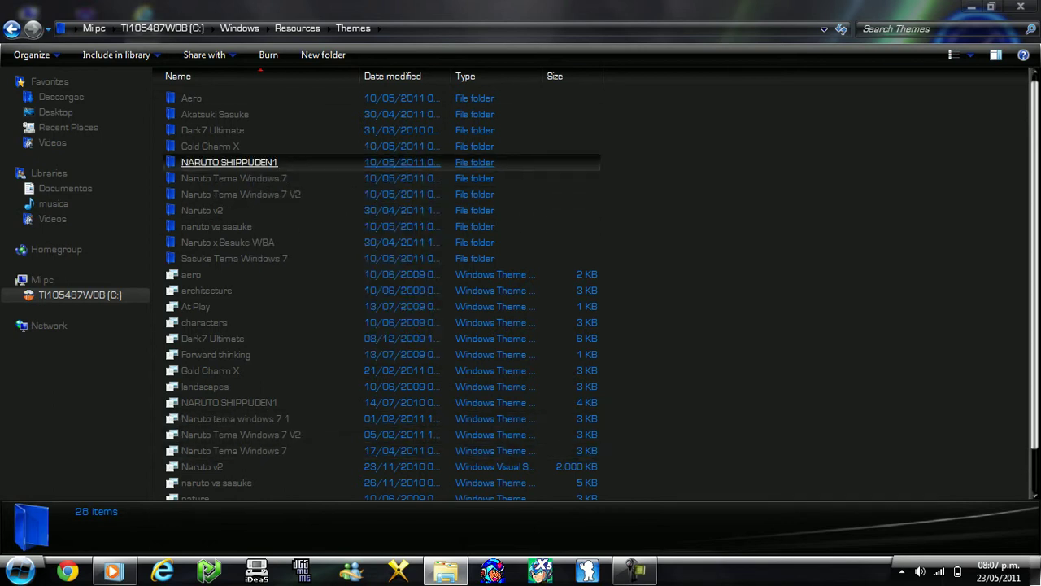
- Copy the NARUTO SHIPPUDEN1 folder from the Themes folder to the desktop
{"action": "right_click", "coordinate": [265, 162]}
{"action": "left_click", "coordinate": [300, 466]}
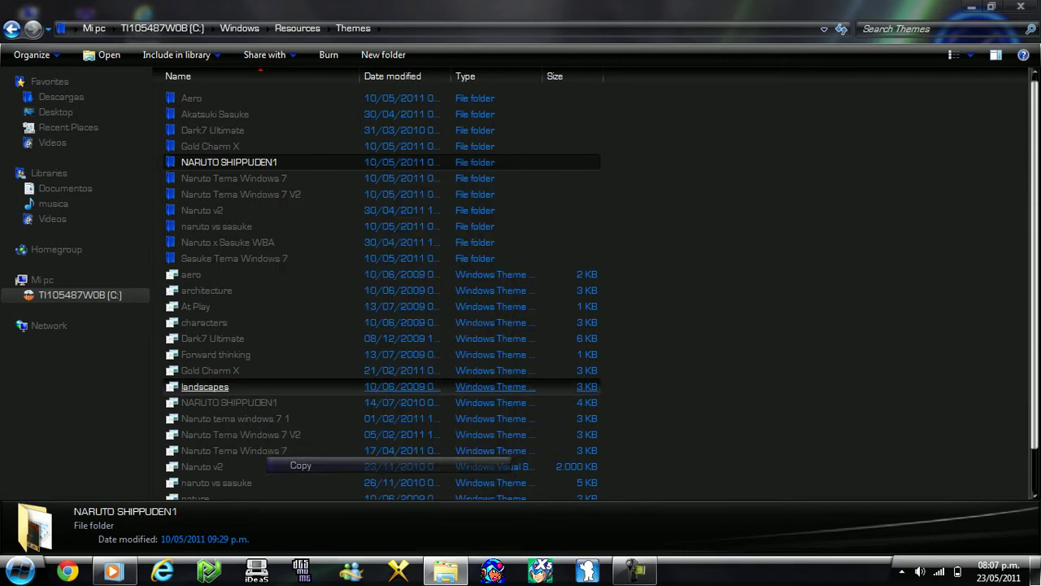
{"action": "left_click", "coordinate": [971, 7]}
{"action": "right_click", "coordinate": [475, 136]}
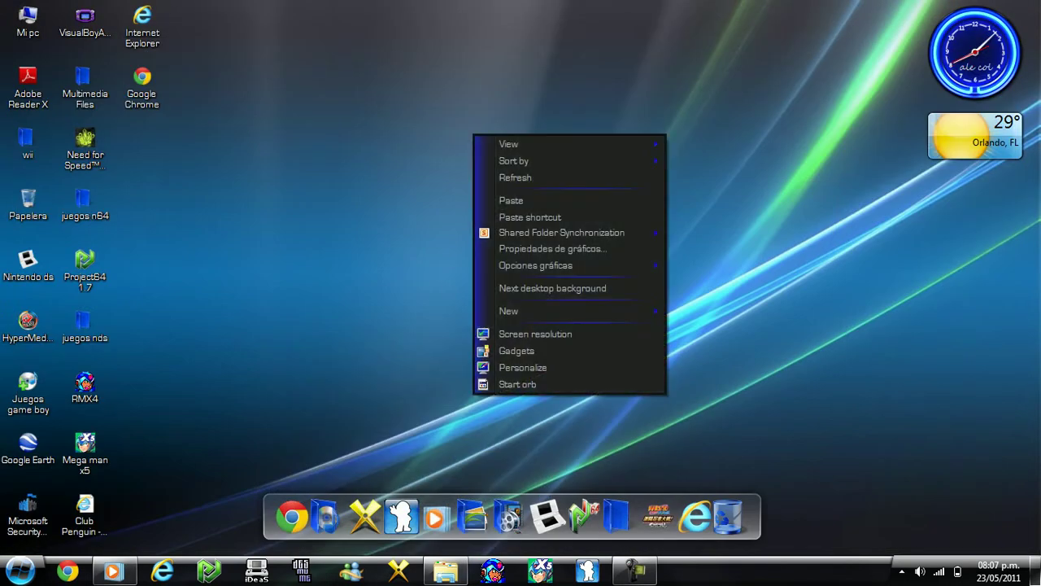
{"action": "left_click", "coordinate": [520, 201]}
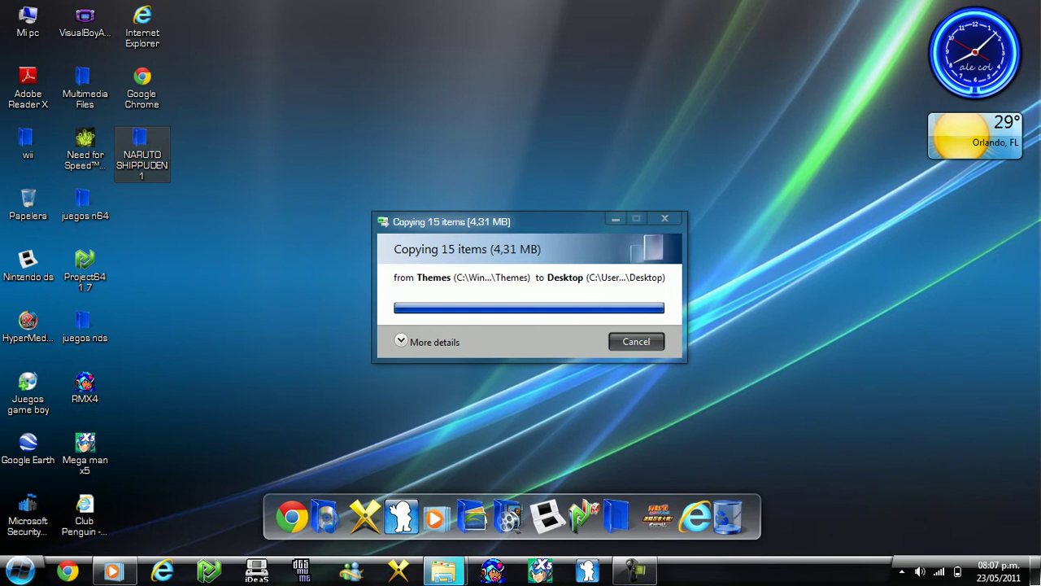
- Copy the NARUTO SHIPPUDEN1 Windows theme file from the Themes folder to the desktop
{"action": "left_click", "coordinate": [445, 571]}
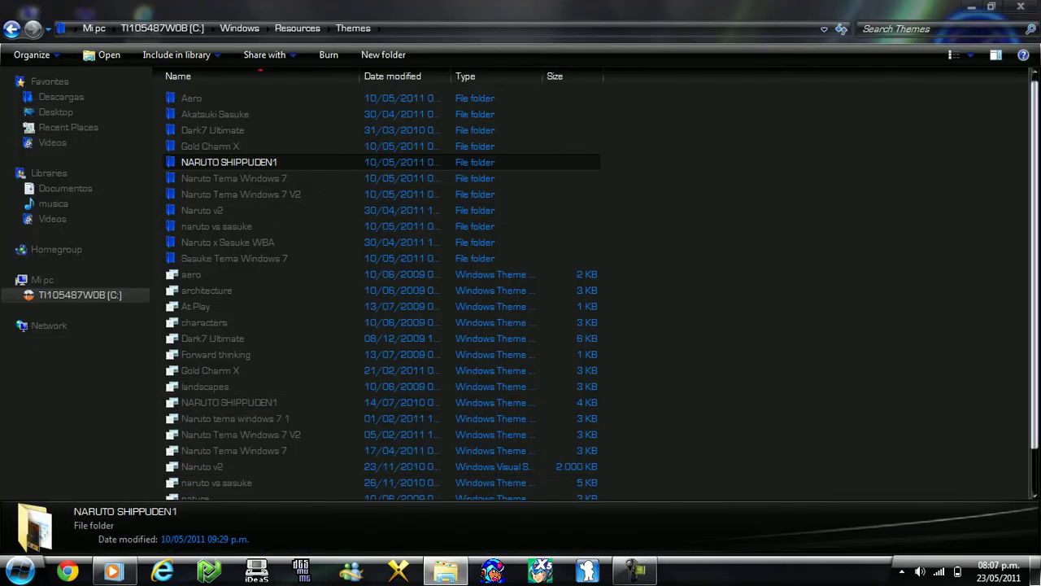
{"action": "left_click", "coordinate": [235, 418]}
{"action": "right_click", "coordinate": [343, 394]}
{"action": "right_click", "coordinate": [262, 402]}
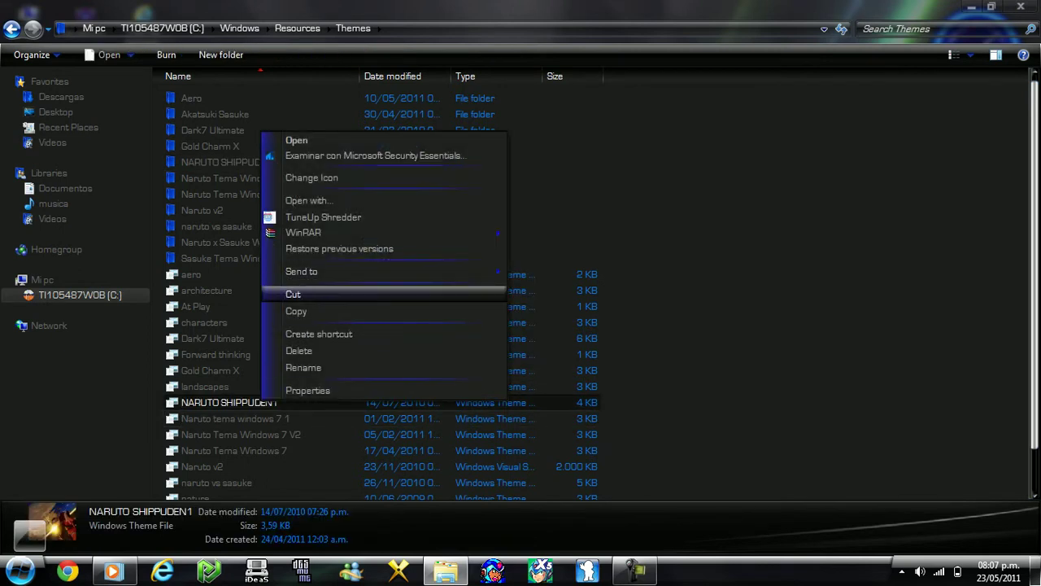
{"action": "left_click", "coordinate": [296, 311]}
{"action": "left_click", "coordinate": [971, 6]}
{"action": "right_click", "coordinate": [468, 184]}
{"action": "left_click", "coordinate": [505, 248]}
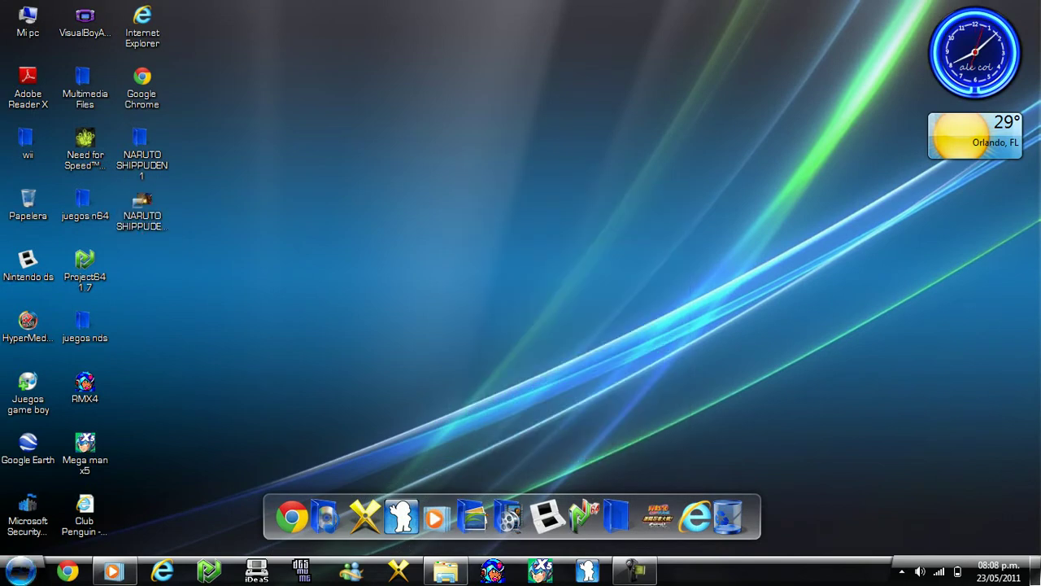
- Write "esos dos archivos del tema los pegan aqui:" in a new Notepad note and minimize it
{"action": "left_click", "coordinate": [19, 570]}
{"action": "left_click", "coordinate": [57, 269]}
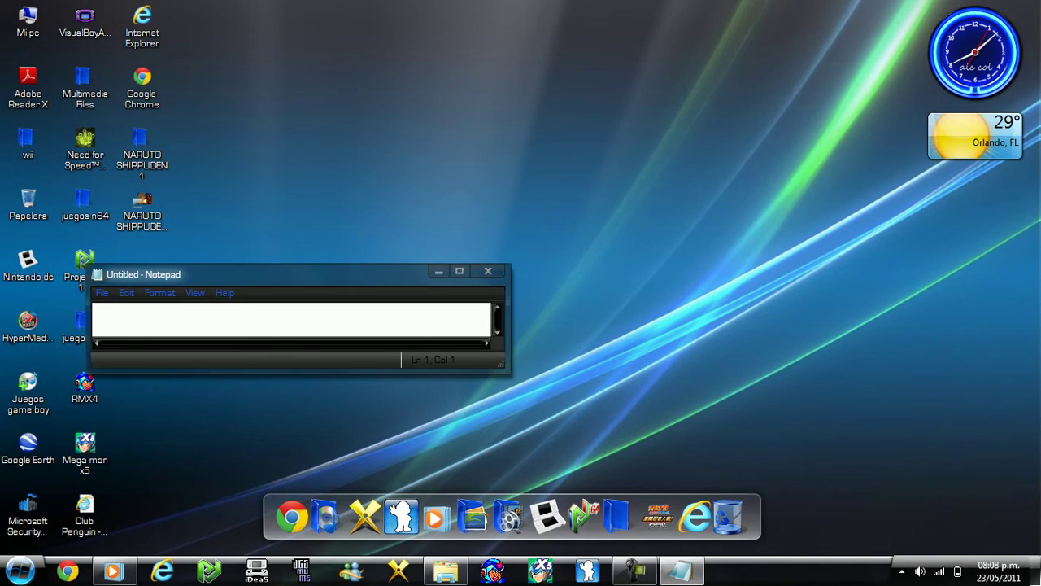
{"action": "type", "text": "esos dos archivos del"}
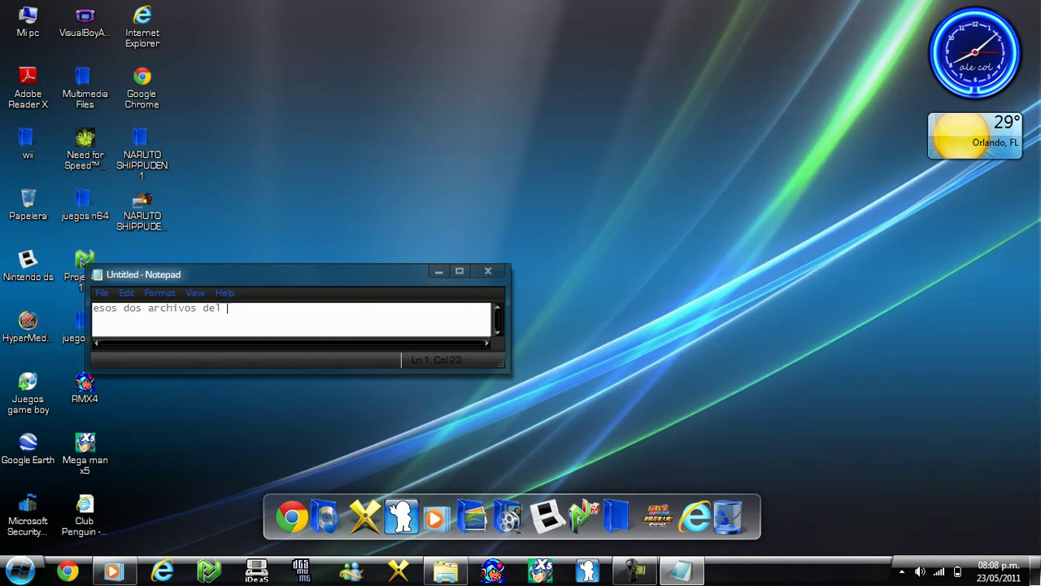
{"action": "type", "text": " tema que lo desc"}
{"action": "key", "text": "BackSpace"}
{"action": "key", "text": "BackSpace"}
{"action": "key", "text": "BackSpace"}
{"action": "key", "text": "BackSpace"}
{"action": "key", "text": "BackSpace"}
{"action": "key", "text": "BackSpace"}
{"action": "type", "text": "los pegan aqui:"}
{"action": "left_click", "coordinate": [438, 271]}
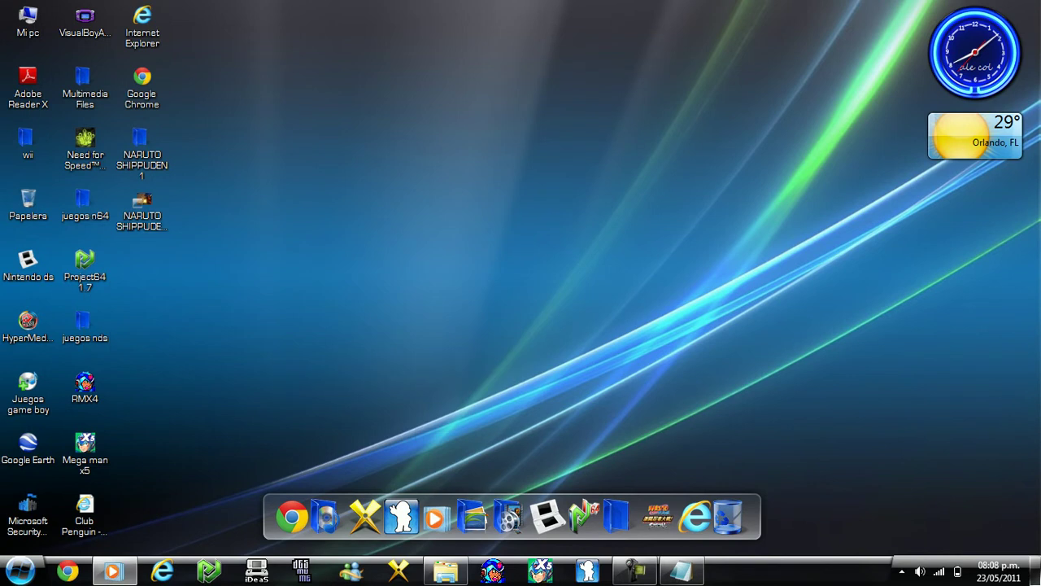
- Try to paste the desktop's NARUTO SHIPPUDEN1 folder and theme file into the Themes folder, cancel the folder merge and close the folder window
{"action": "right_click", "coordinate": [150, 135]}
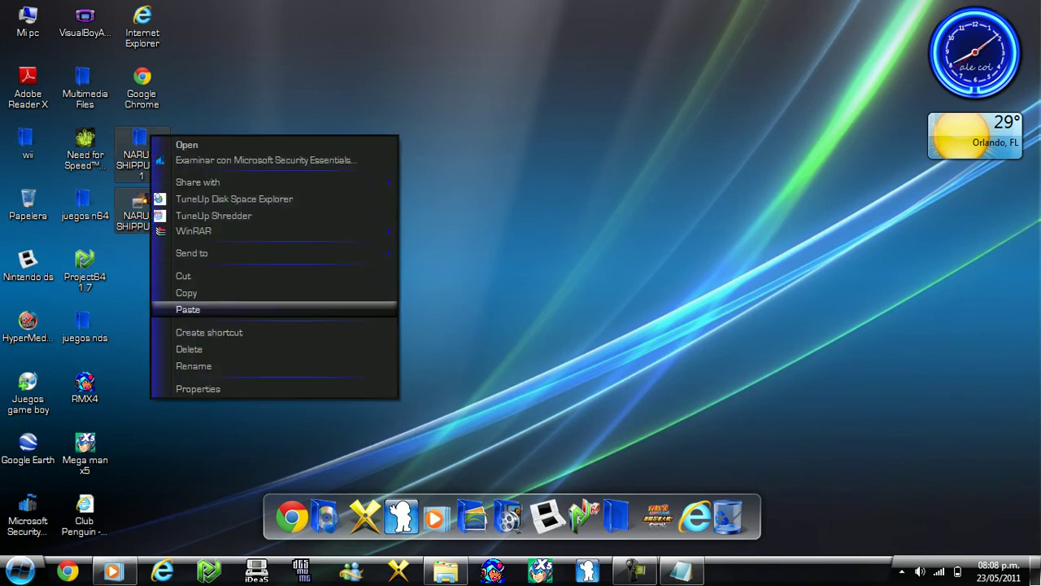
{"action": "left_click", "coordinate": [244, 292]}
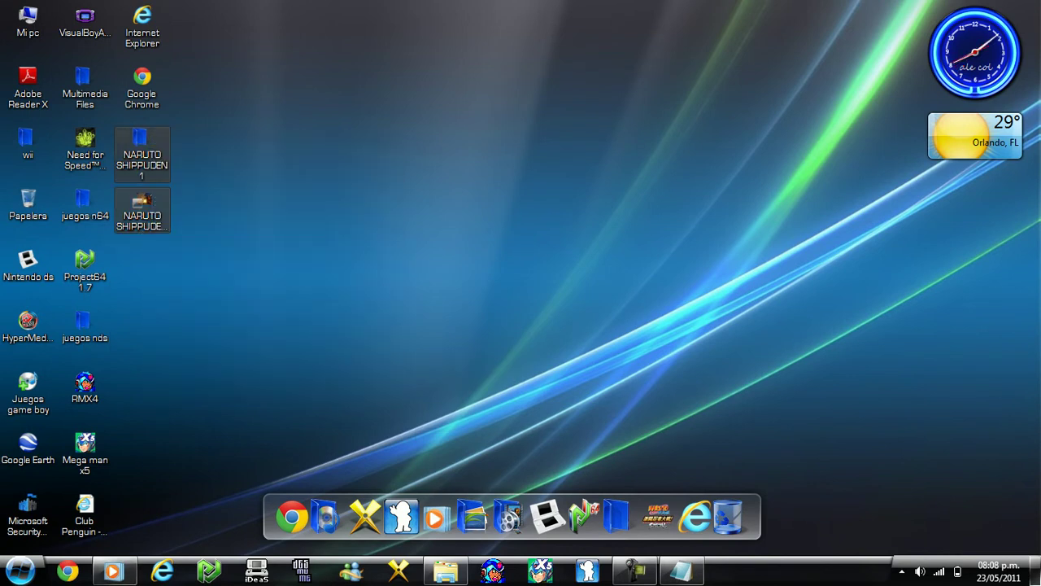
{"action": "left_click", "coordinate": [446, 571]}
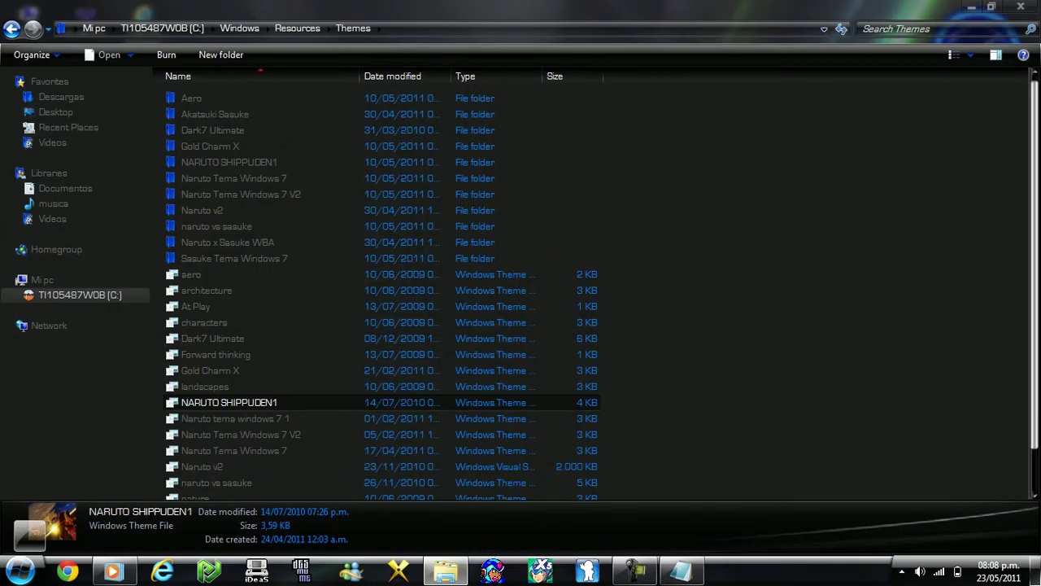
{"action": "right_click", "coordinate": [736, 299]}
{"action": "left_click", "coordinate": [771, 400]}
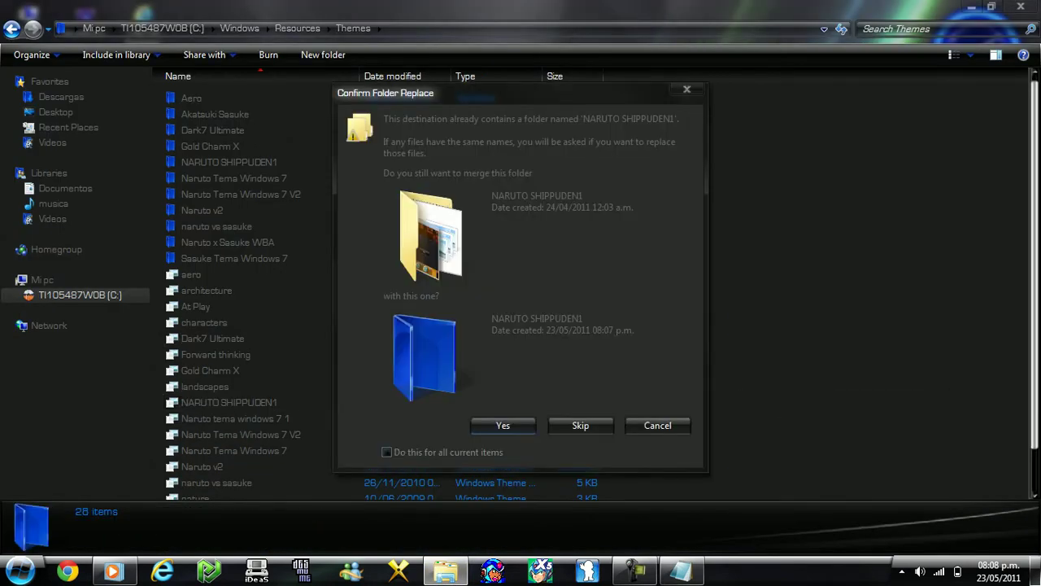
{"action": "left_click", "coordinate": [657, 425]}
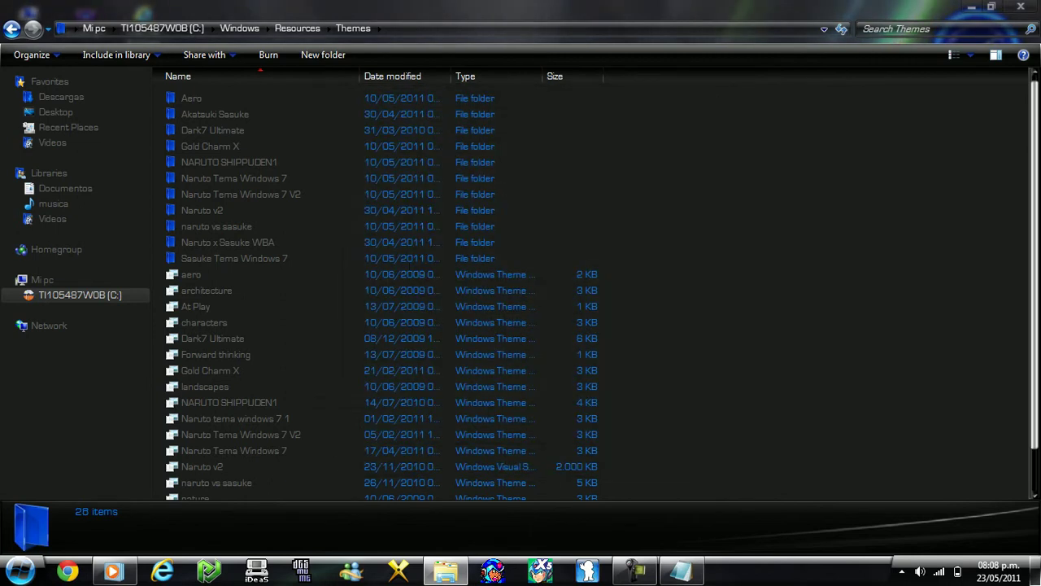
{"action": "left_click", "coordinate": [1020, 6]}
- Restore the minimized note and replace its text with "solo hera un ejemplo ok"
{"action": "left_click", "coordinate": [682, 570]}
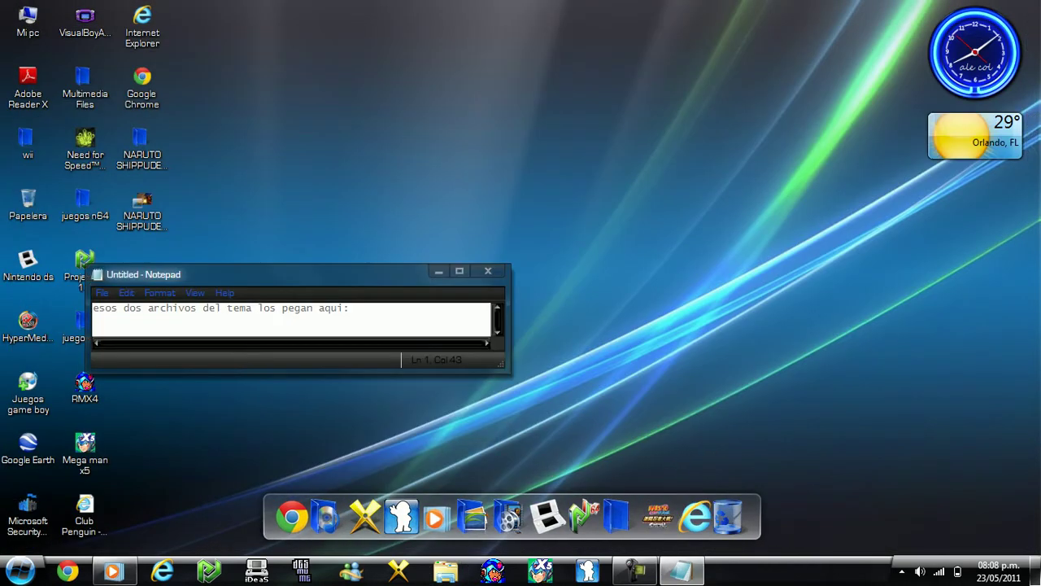
{"action": "key", "text": "ctrl+shift+Left"}
{"action": "key", "text": "ctrl+shift+Left"}
{"action": "key", "text": "ctrl+shift+Left"}
{"action": "key", "text": "ctrl+shift+Left"}
{"action": "key", "text": "ctrl+shift+Left"}
{"action": "key", "text": "ctrl+shift+Left"}
{"action": "key", "text": "ctrl+shift+Left"}
{"action": "key", "text": "ctrl+shift+Left"}
{"action": "key", "text": "ctrl+shift+Left"}
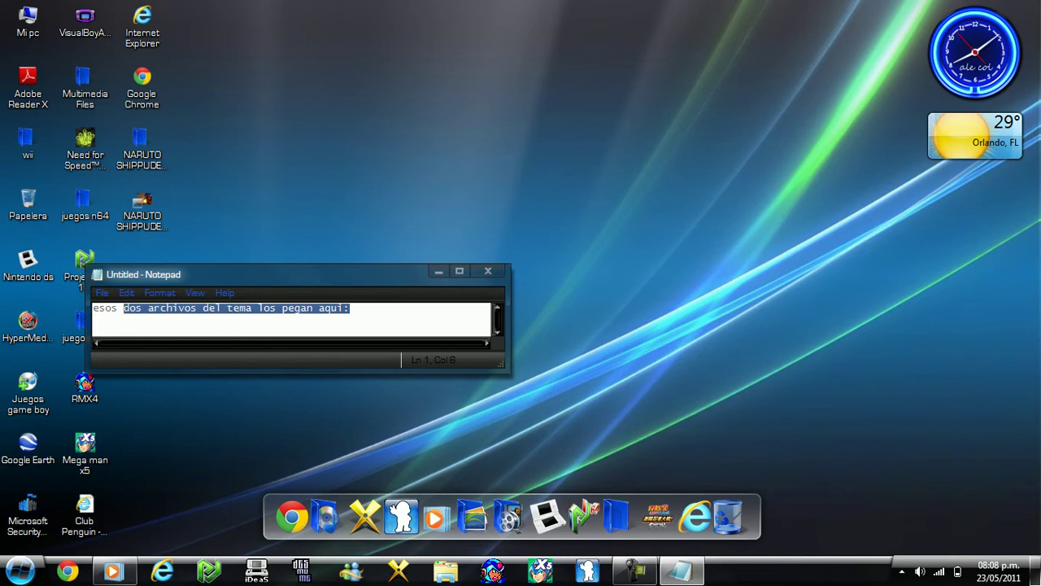
{"action": "key", "text": "BackSpace"}
{"action": "type", "text": "solo e"}
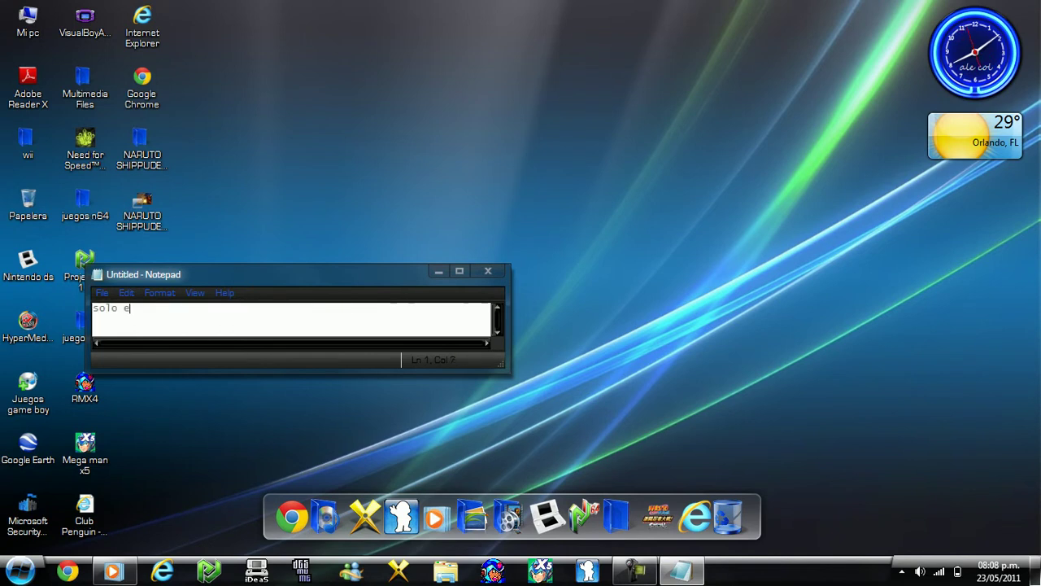
{"action": "key", "text": "BackSpace"}
{"action": "type", "text": "hera un ejemplo ok"}
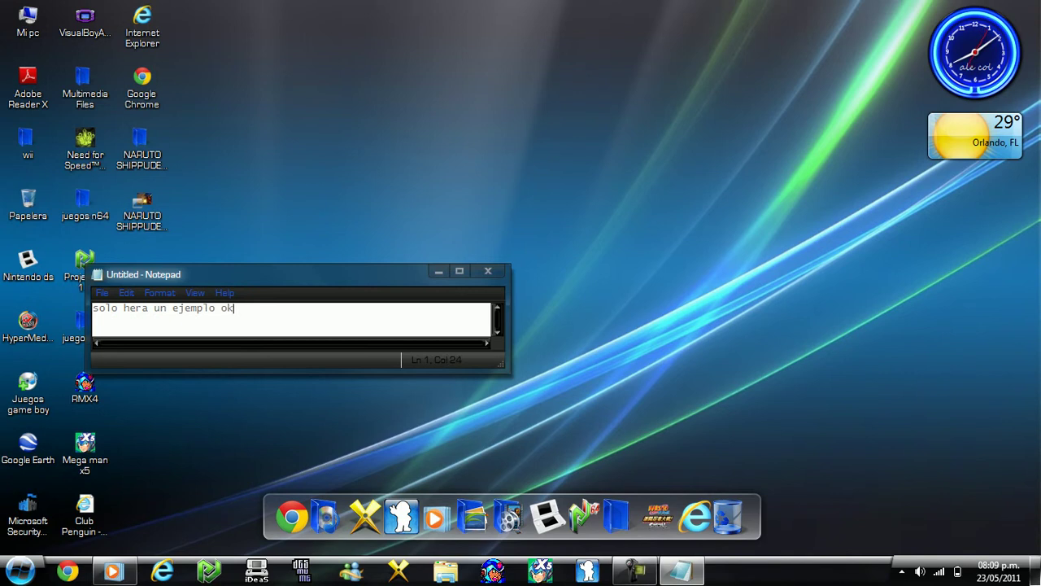
- Replace the note's text with the closing message "espero que les aya gustado suscribanse y comenten"
{"action": "key", "text": "BackSpace"}
{"action": "key", "text": "BackSpace"}
{"action": "key", "text": "BackSpace"}
{"action": "key", "text": "BackSpace"}
{"action": "key", "text": "BackSpace"}
{"action": "key", "text": "BackSpace"}
{"action": "key", "text": "BackSpace"}
{"action": "key", "text": "BackSpace"}
{"action": "key", "text": "BackSpace"}
{"action": "key", "text": "BackSpace"}
{"action": "key", "text": "BackSpace"}
{"action": "key", "text": "BackSpace"}
{"action": "key", "text": "BackSpace"}
{"action": "key", "text": "BackSpace"}
{"action": "key", "text": "BackSpace"}
{"action": "key", "text": "BackSpace"}
{"action": "key", "text": "BackSpace"}
{"action": "key", "text": "BackSpace"}
{"action": "key", "text": "BackSpace"}
{"action": "key", "text": "BackSpace"}
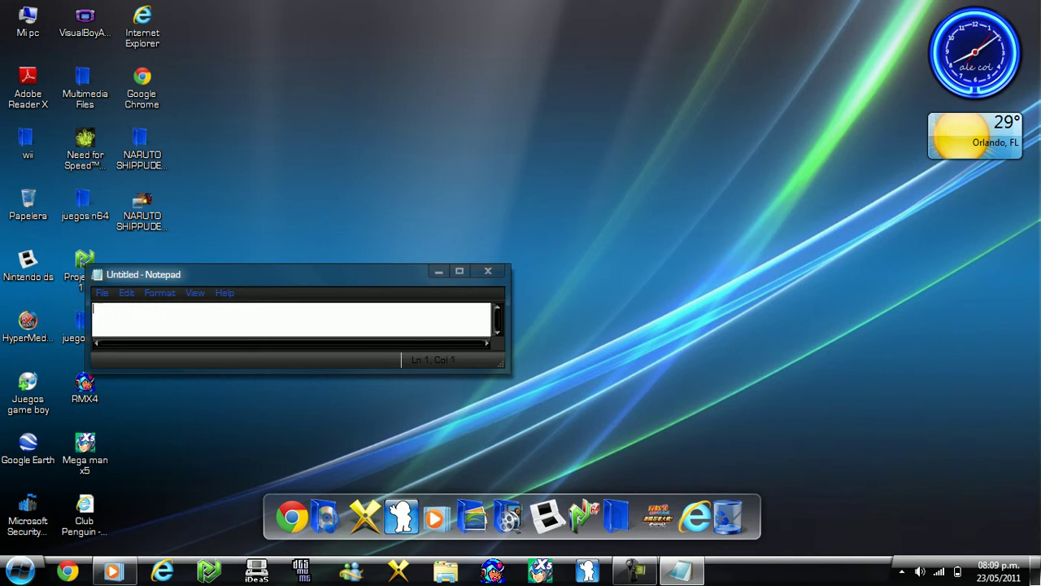
{"action": "type", "text": "espero qi"}
{"action": "key", "text": "BackSpace"}
{"action": "type", "text": "ue les"}
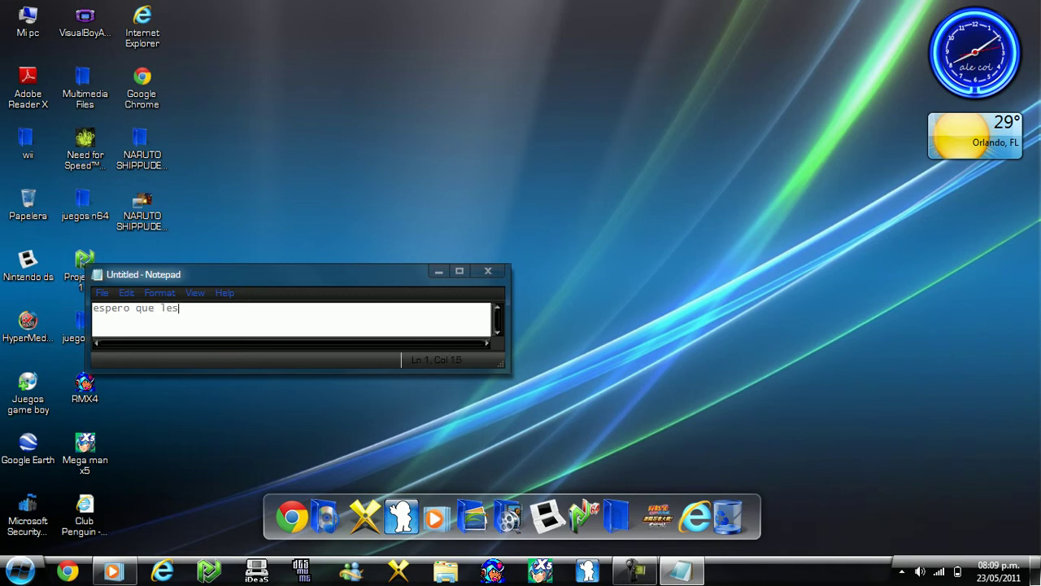
{"action": "type", "text": " aya gustado suscri"}
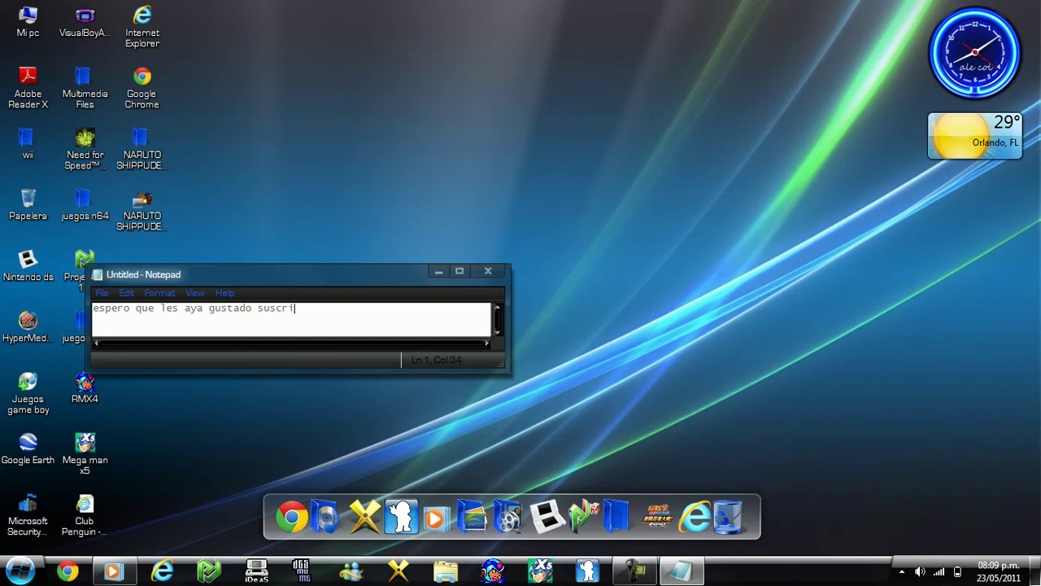
{"action": "type", "text": "banse y comenten"}
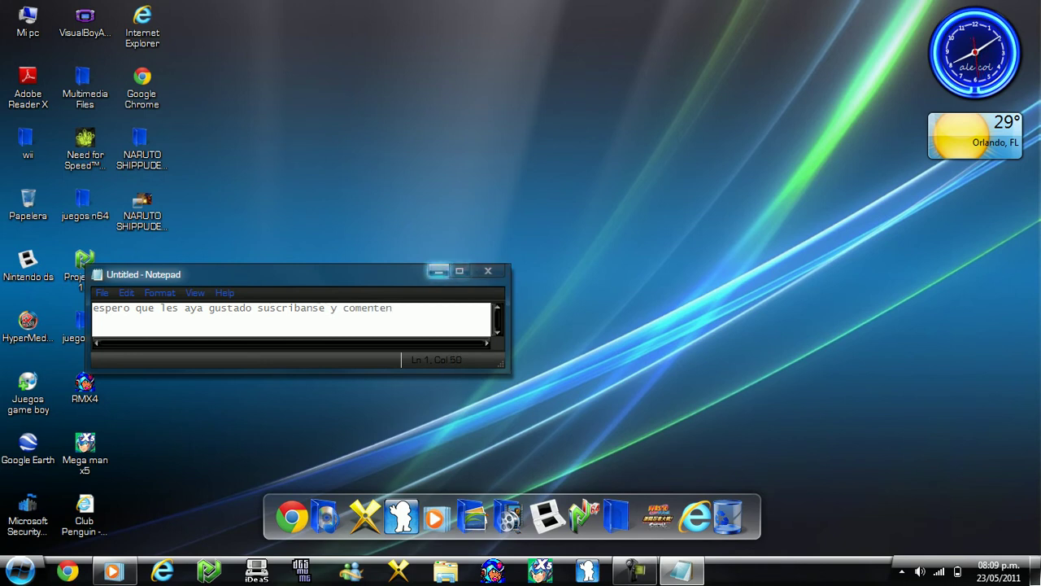
{"action": "left_click", "coordinate": [635, 571]}
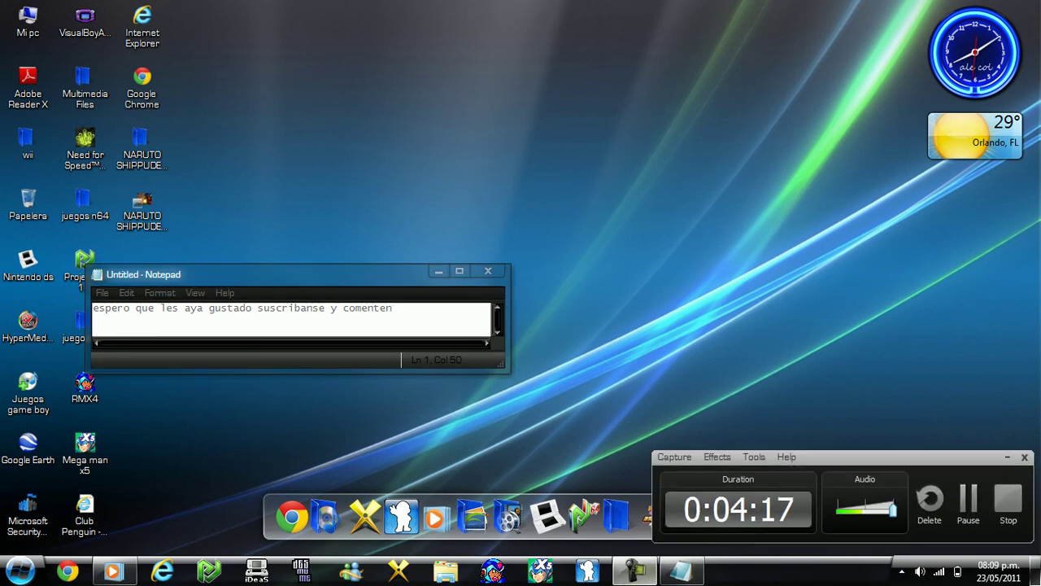